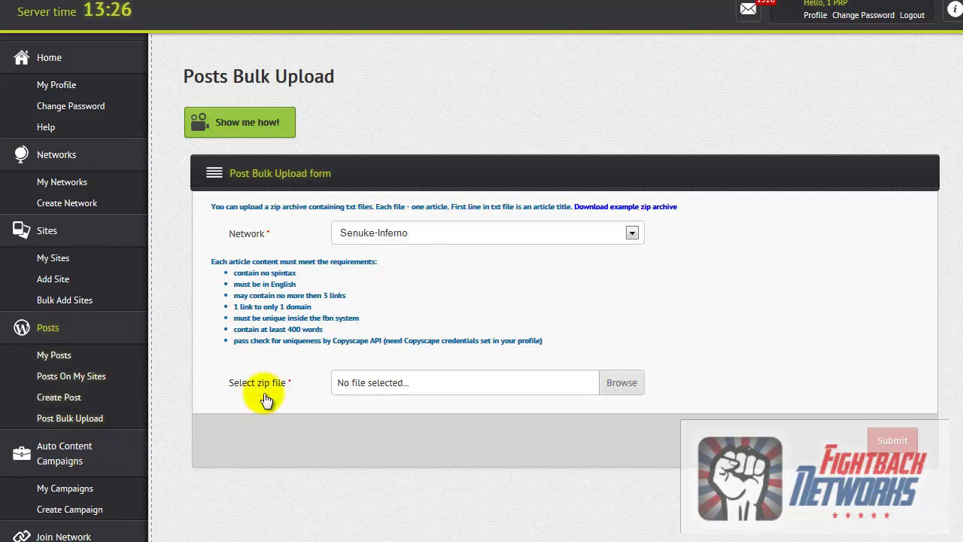
- Keep Senuke-Inferno as the target network, then switch to the window holding the link snippet
left_click(380, 236)
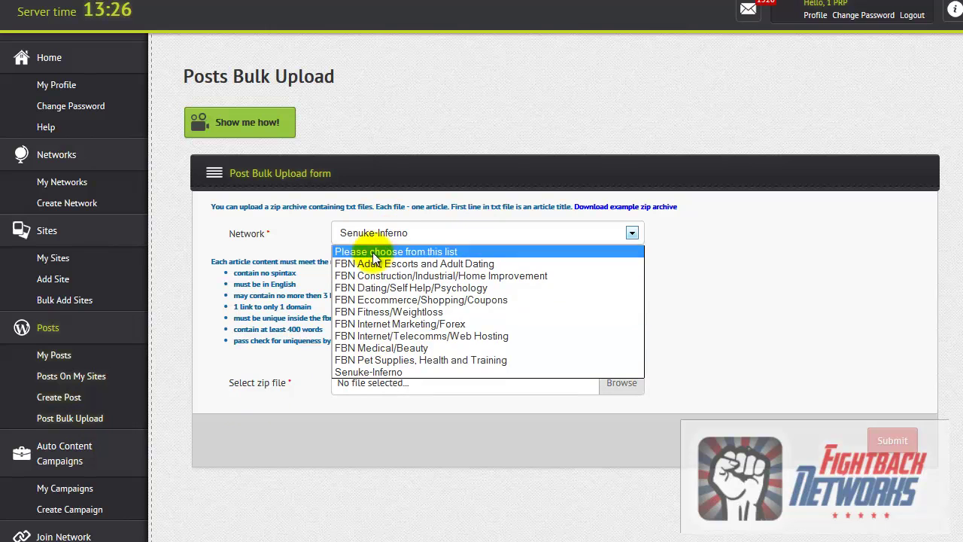
left_click(377, 372)
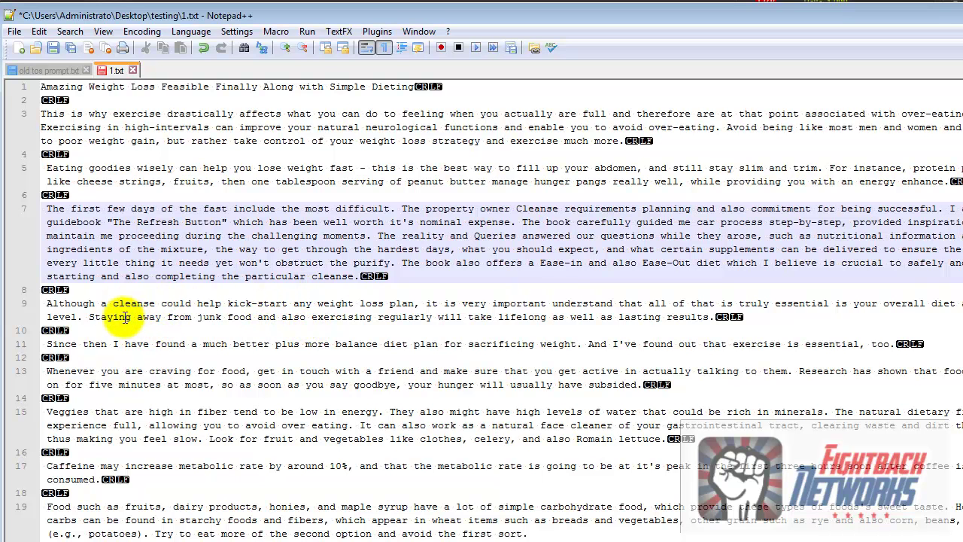
key("alt+Tab")
- Reposition the Notepad link snippet window to the screen centre and bring it to the front
left_click_drag(302, 122, 432, 115)
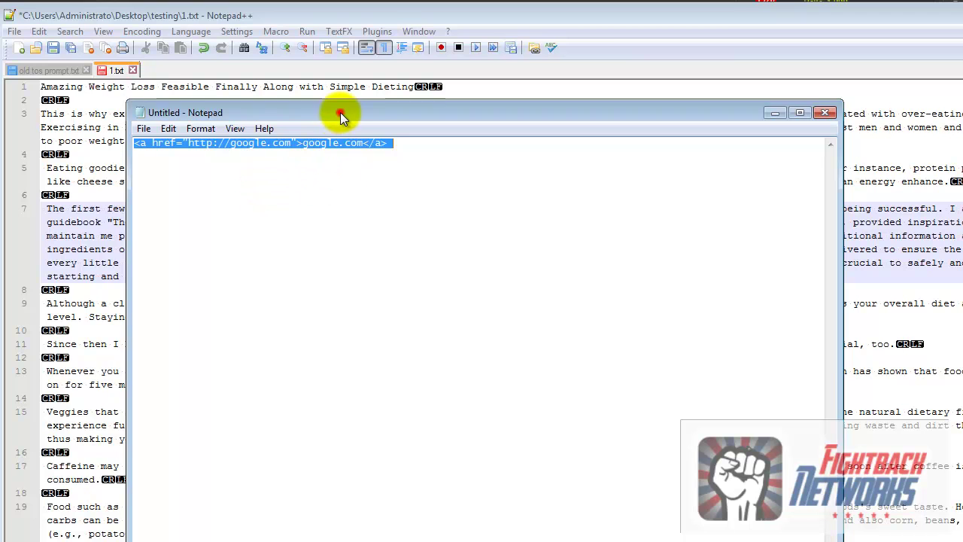
left_click_drag(340, 113, 70, 272)
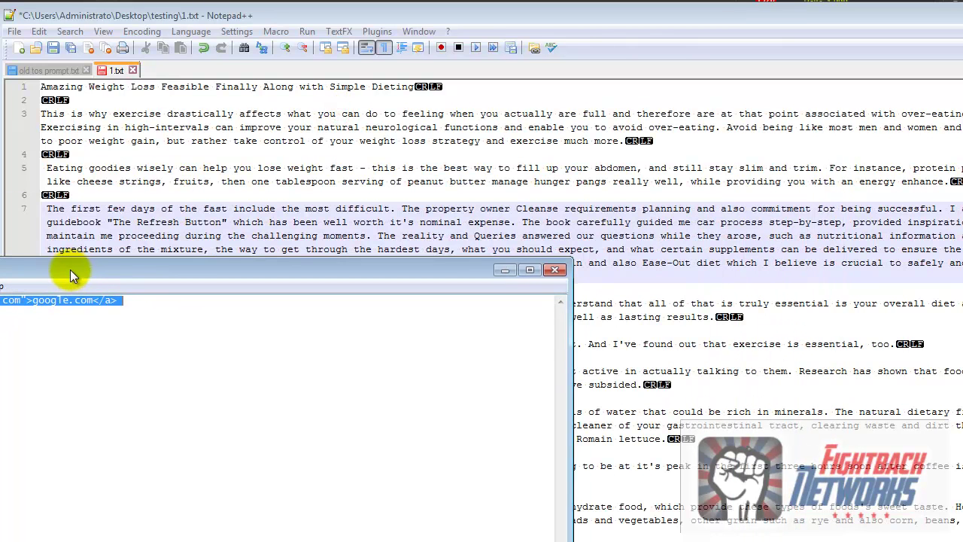
left_click_drag(290, 270, 514, 167)
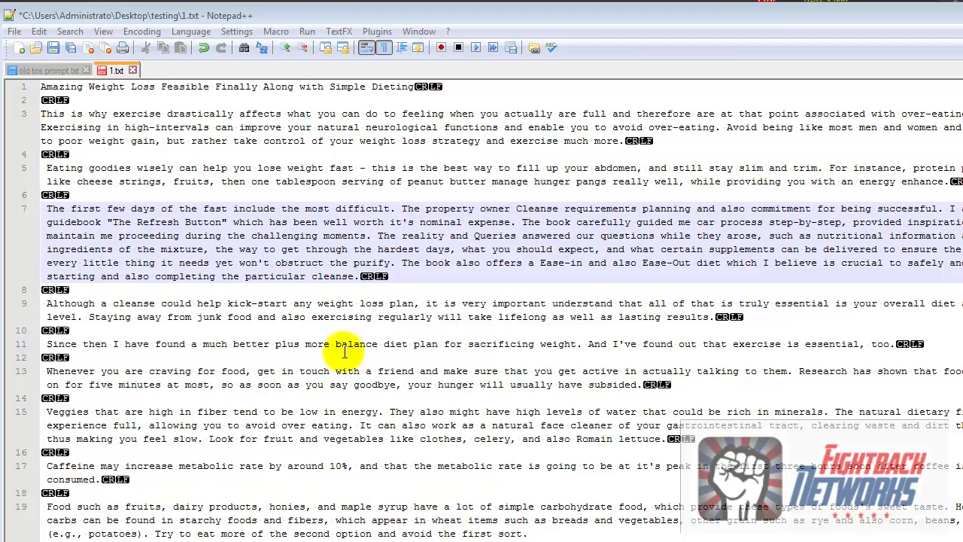
key("alt+Tab")
- Replace the quote after google.com with a straight quote and put the snippet window away
left_click_drag(231, 199, 238, 198)
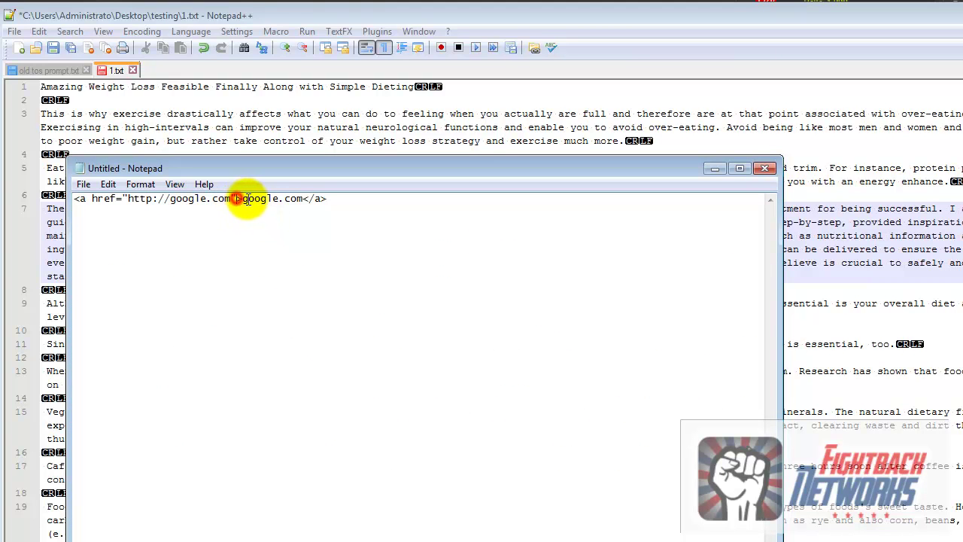
left_click(236, 198)
left_click_drag(231, 198, 238, 199)
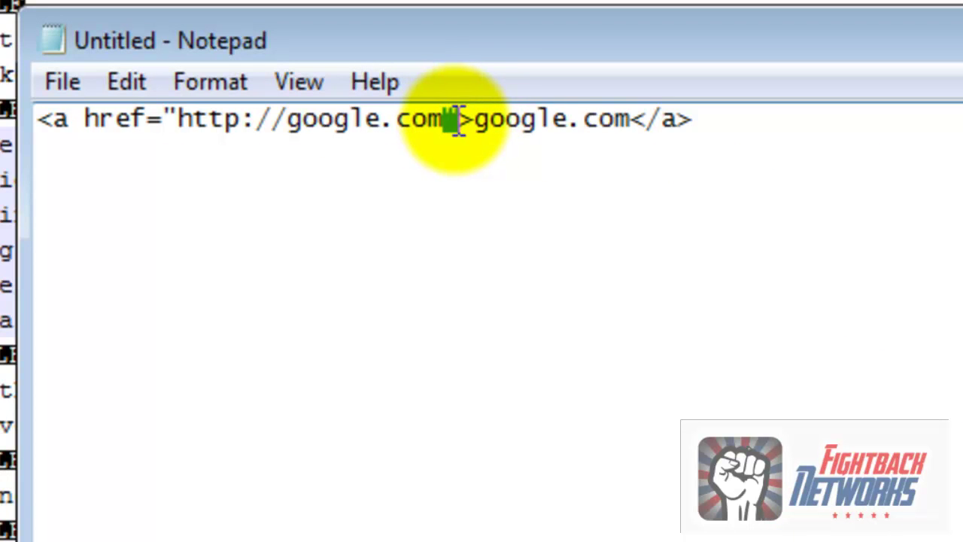
type("\"")
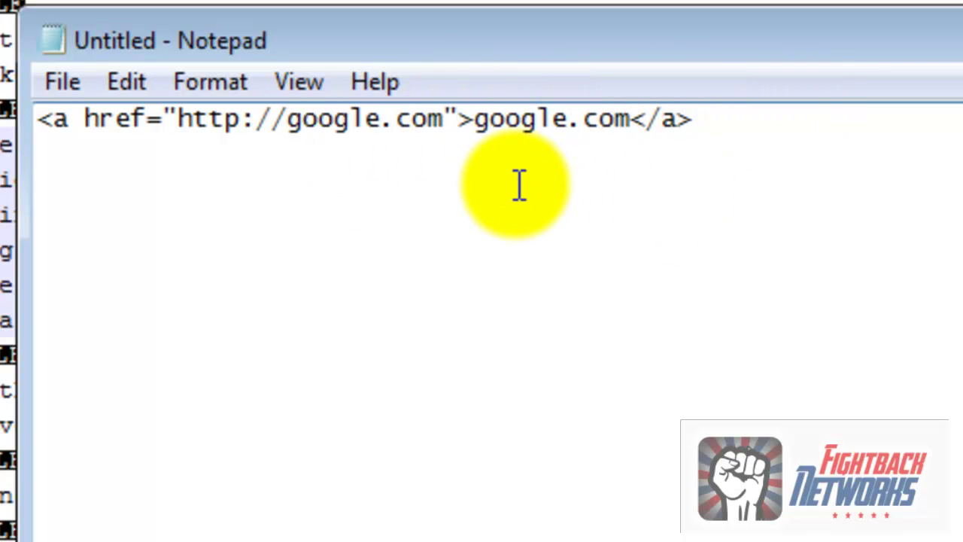
mouse_move(175, 121)
left_mouse_down()
mouse_move(279, 118)
mouse_move(289, 127)
left_mouse_up()
left_click_drag(731, 52, 960, 72)
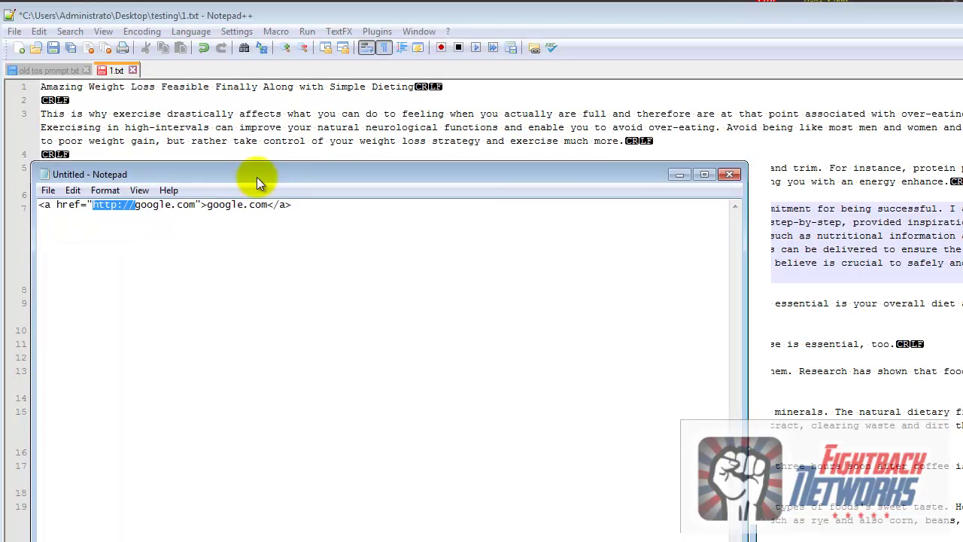
key("alt+Tab")
key("alt+Tab")
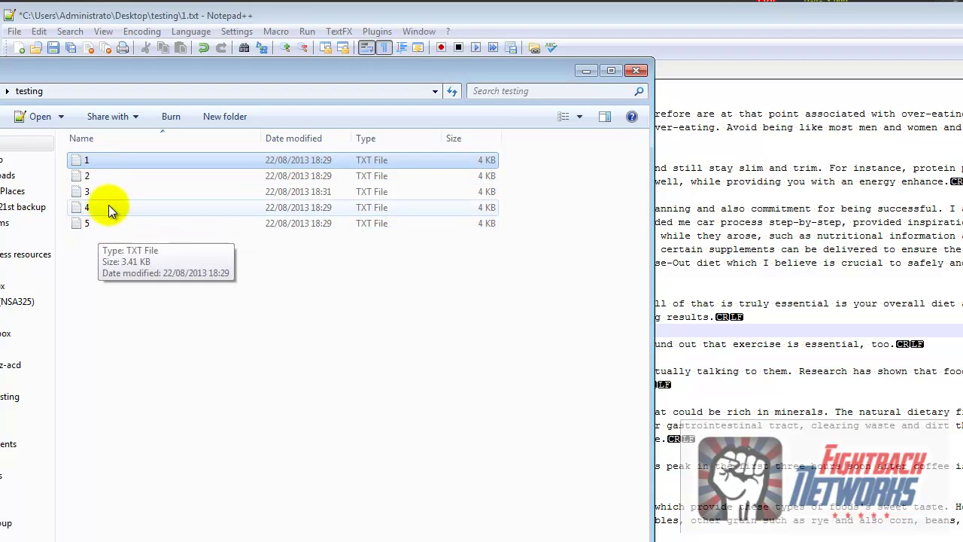
- Compress files 1 through 5 into a zipped folder named testing
left_click(105, 219, "shift")
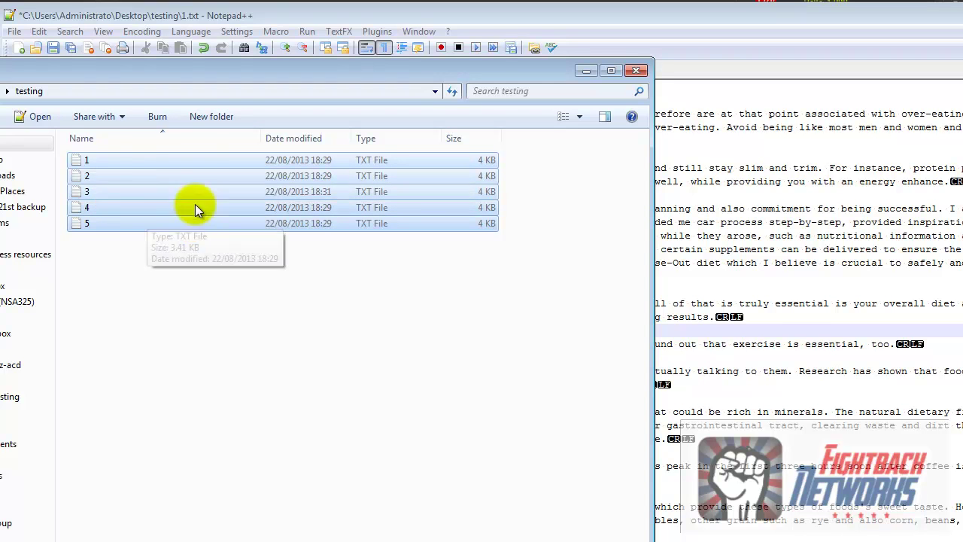
right_click(155, 188)
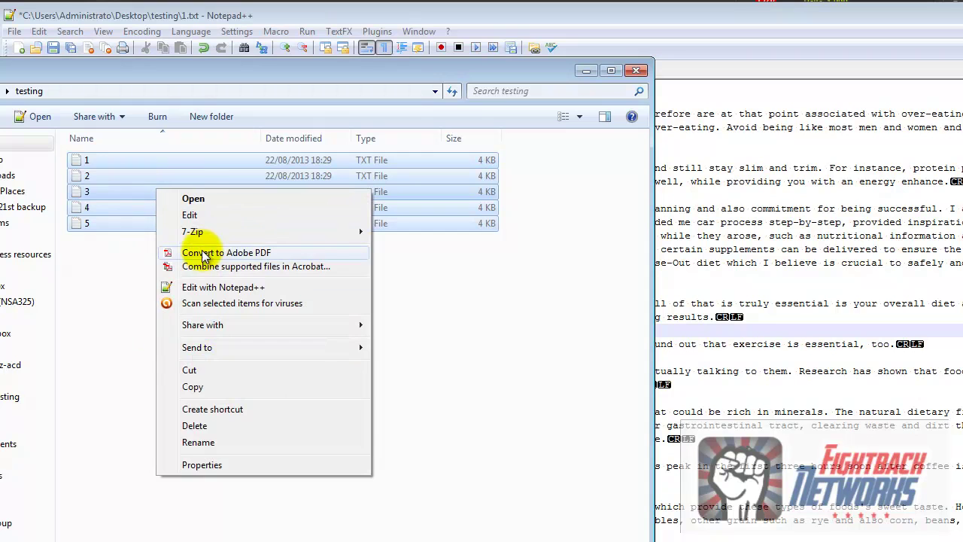
mouse_move(204, 234)
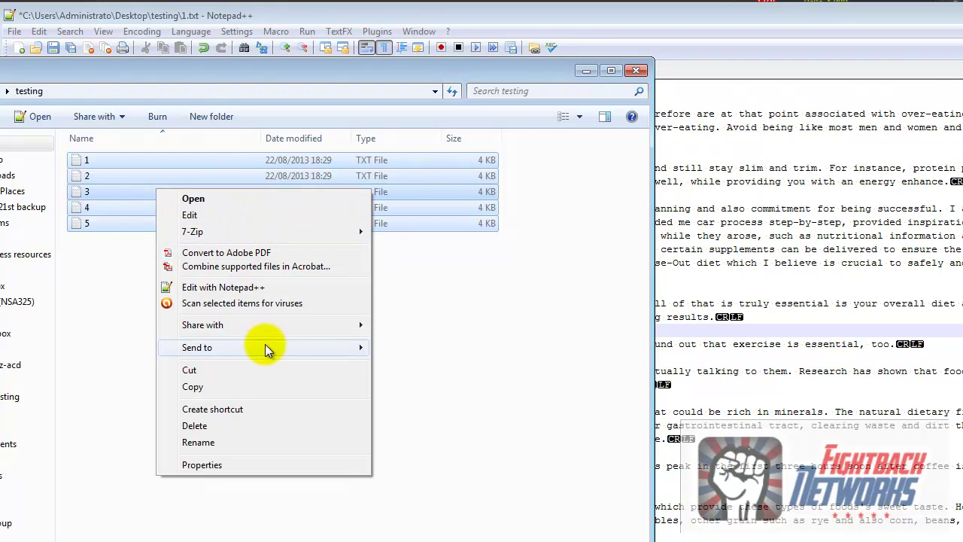
mouse_move(292, 345)
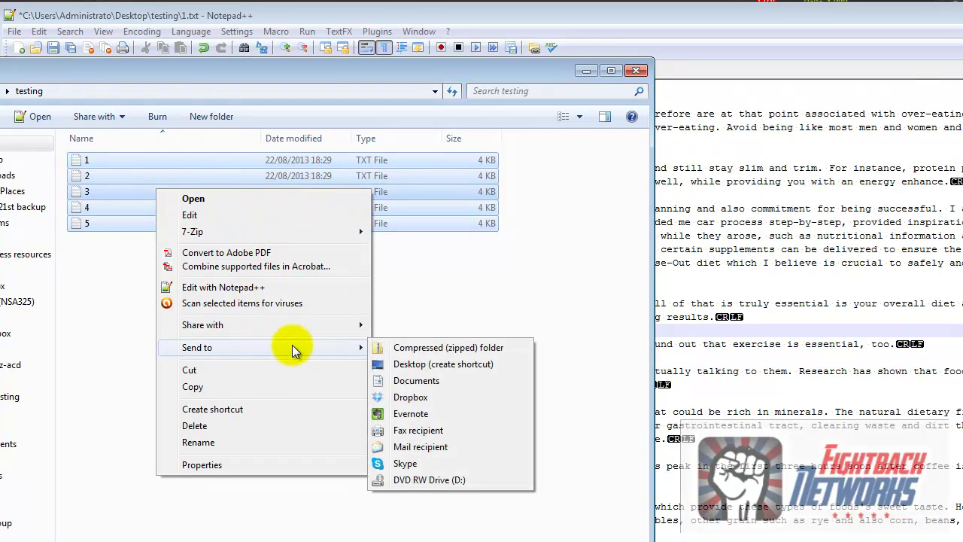
left_click(433, 353)
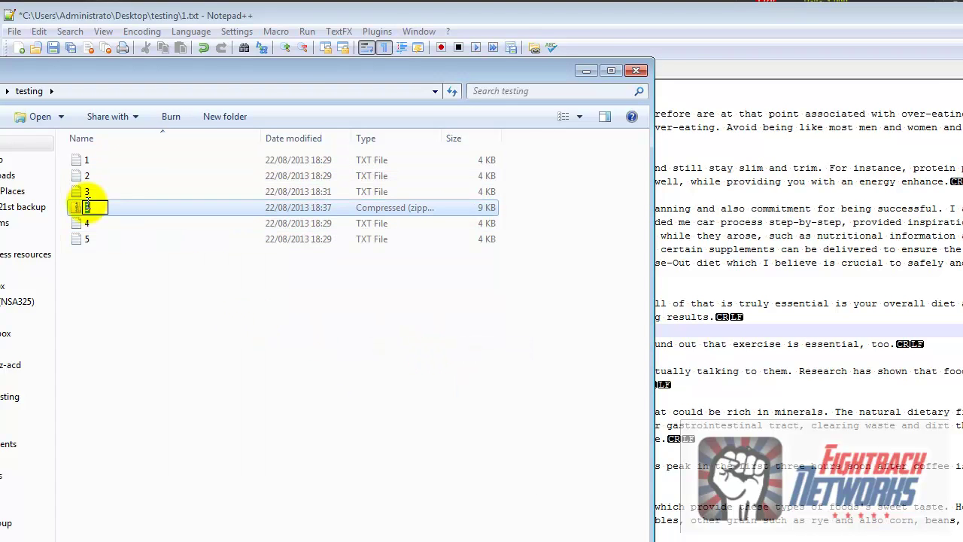
type("testing")
key("Return")
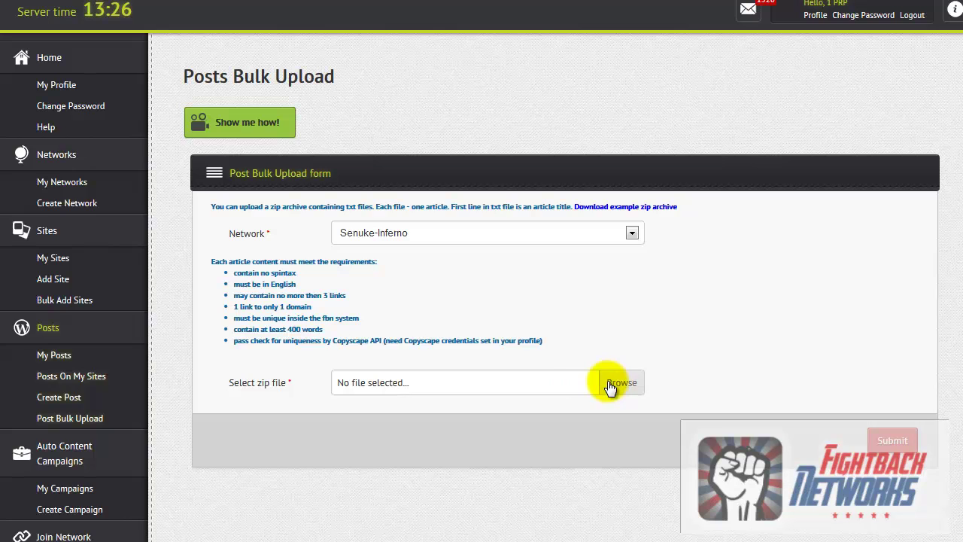
- Choose testing.zip as the Select zip file entry for the bulk upload
left_click(610, 382)
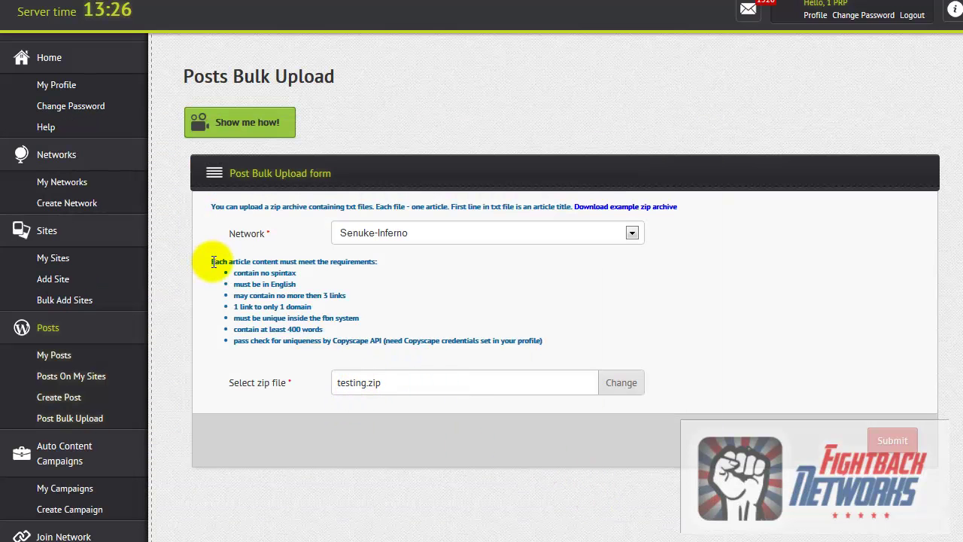
left_click_drag(213, 262, 523, 354)
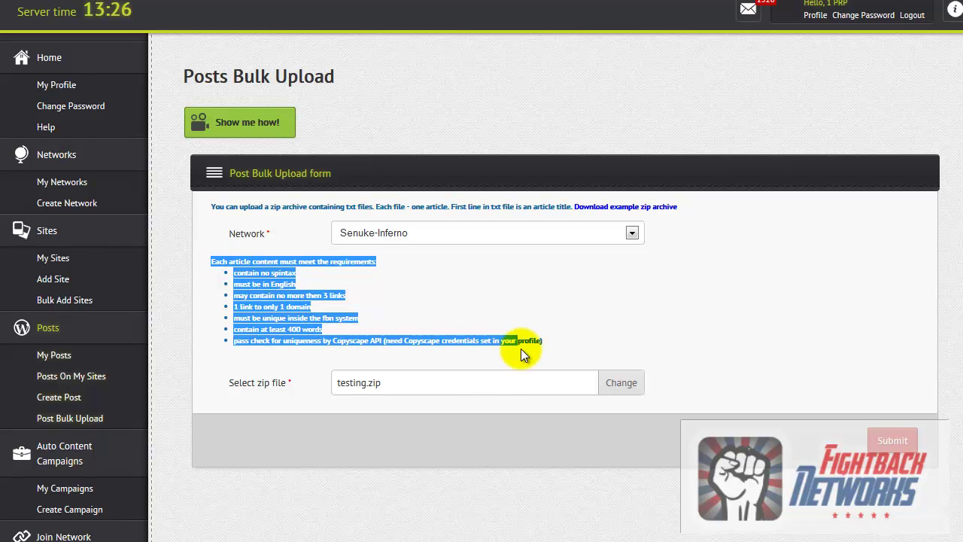
left_click(543, 347)
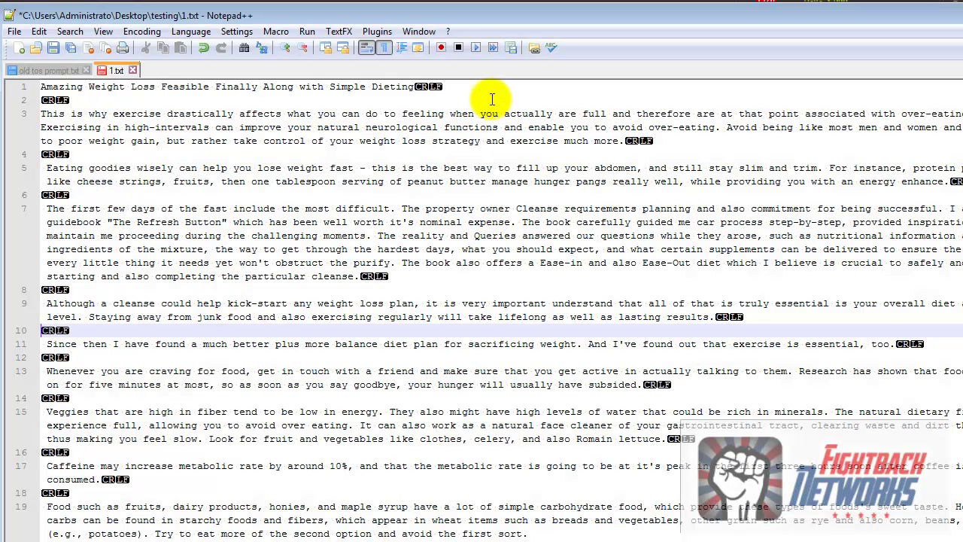
left_click_drag(474, 86, 22, 84)
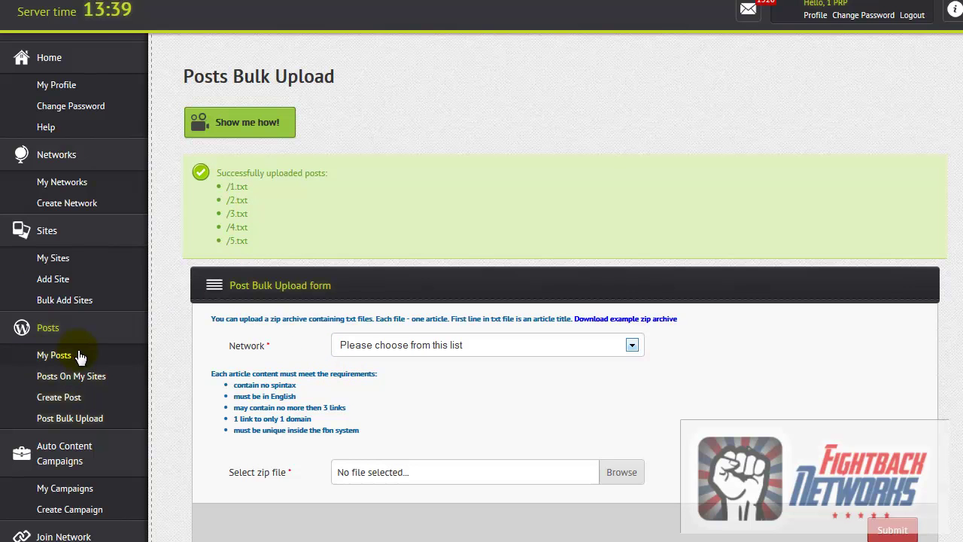
left_click(54, 356)
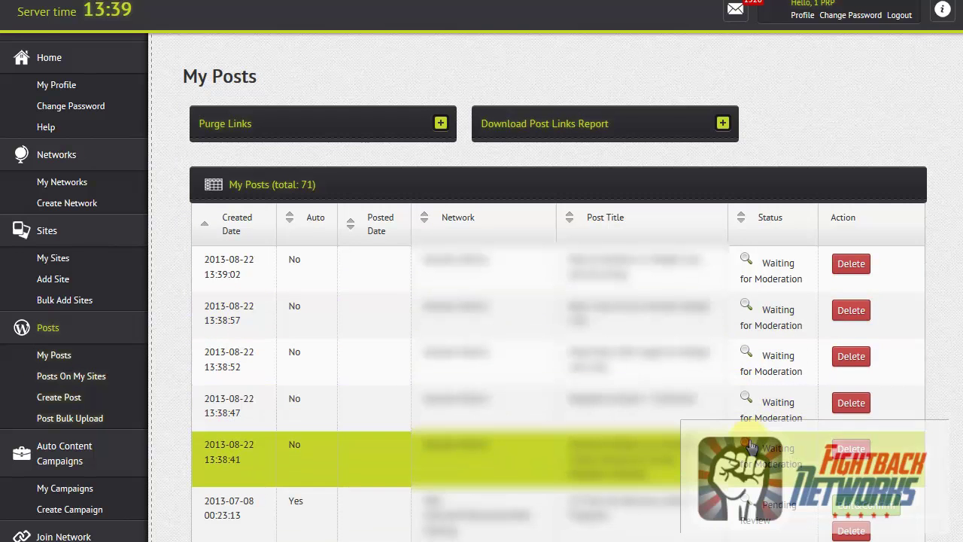
key("alt+Left")
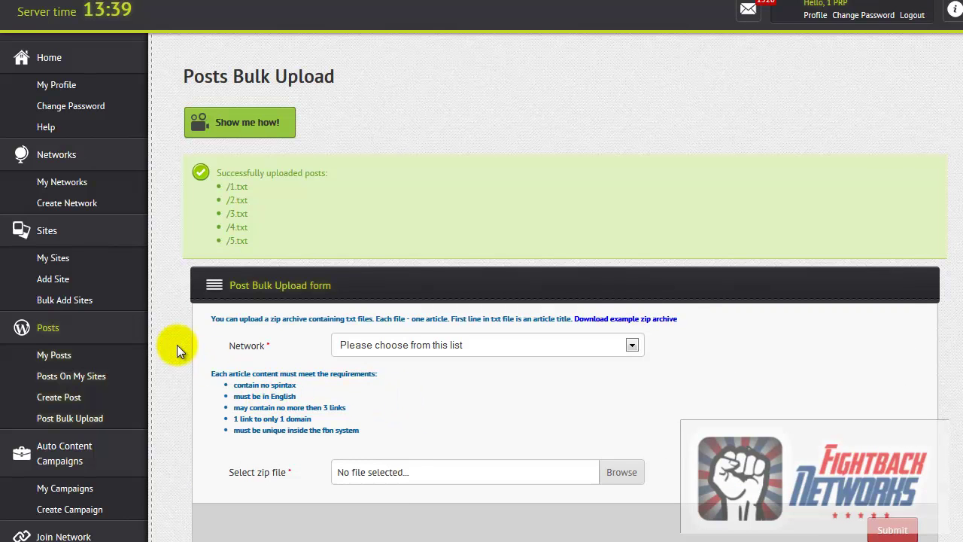
key("alt+Tab")
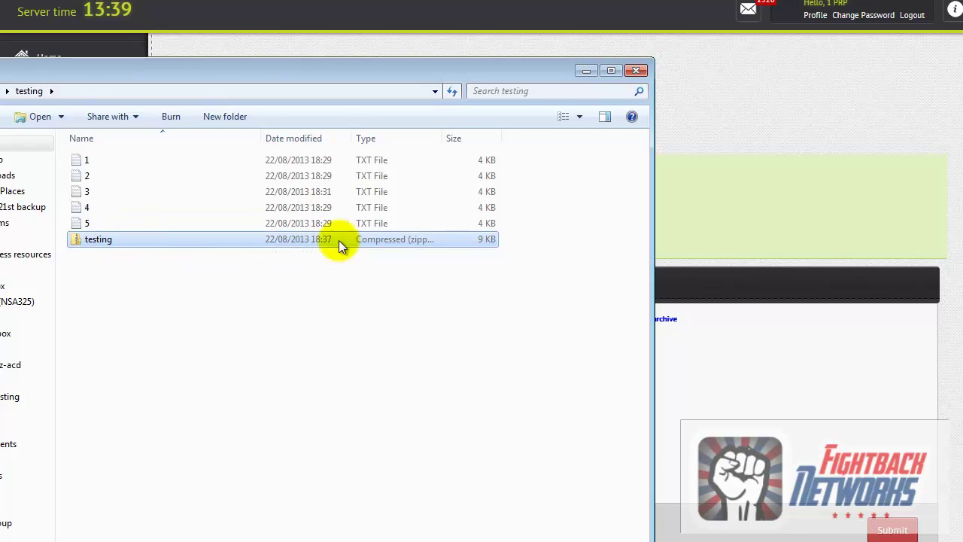
left_click_drag(265, 75, 192, 74)
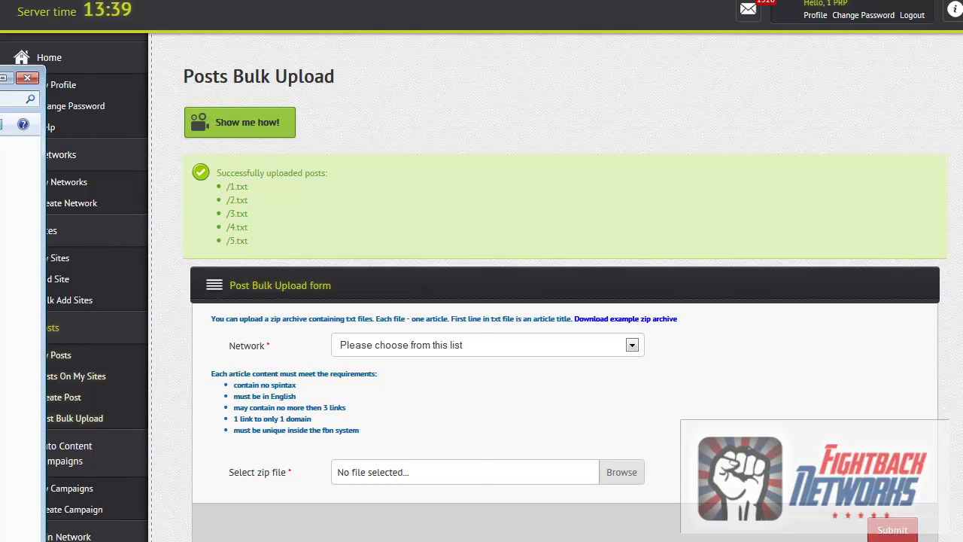
- Bring the testing folder window back, select testing.zip, and close the window
left_click_drag(0, 79, 308, 170)
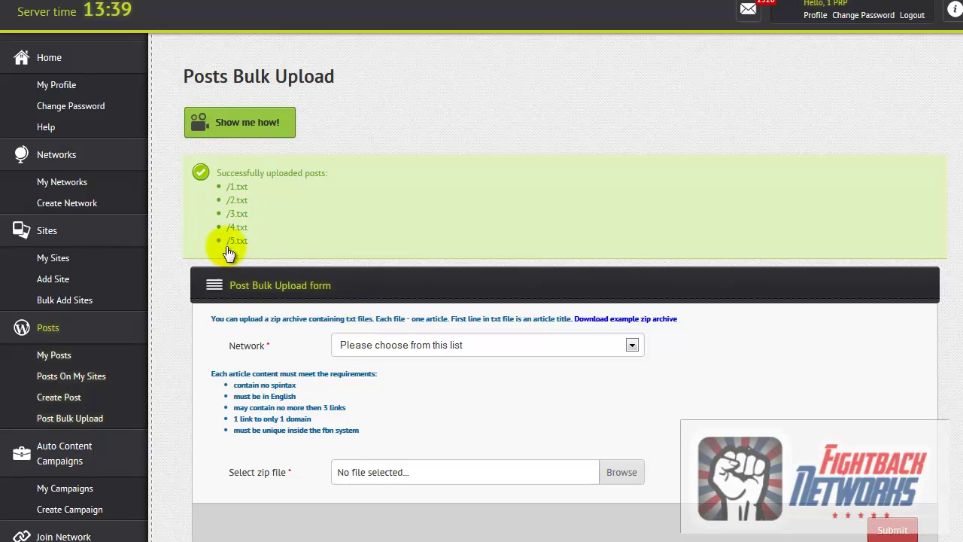
left_click(331, 541)
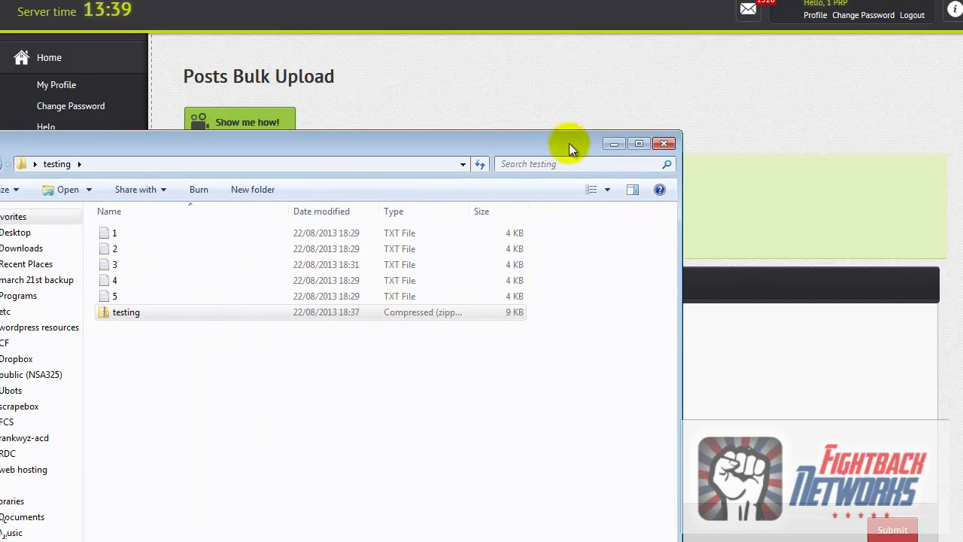
left_click(574, 304)
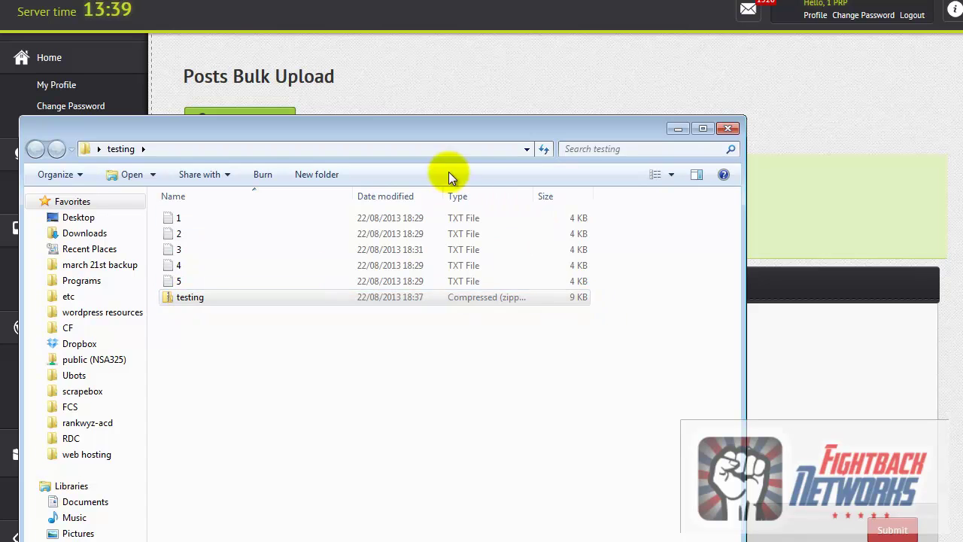
left_click(465, 127)
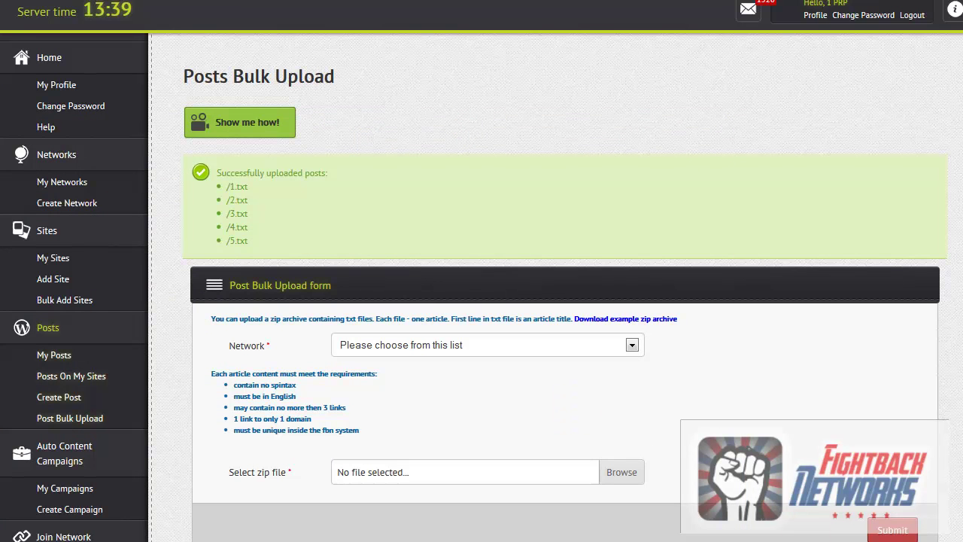
left_click(562, 187)
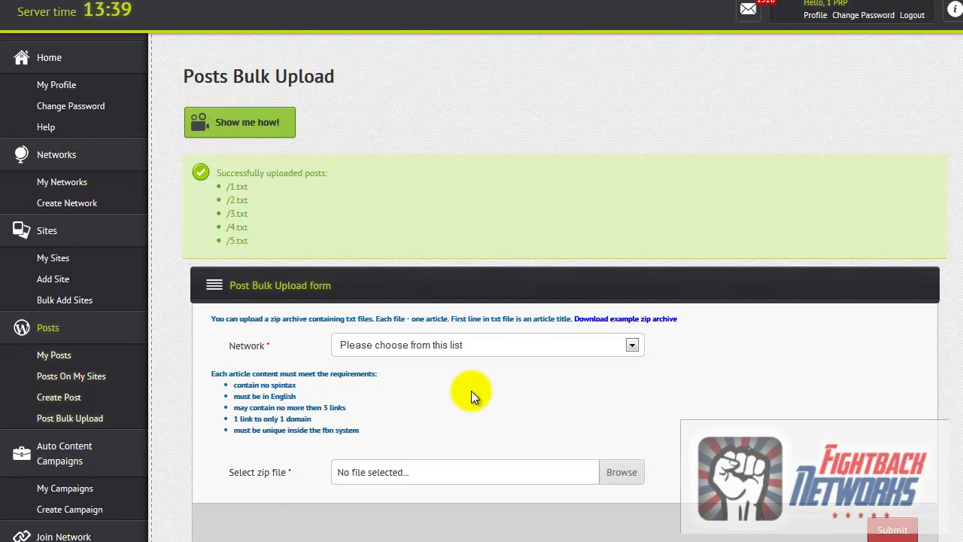